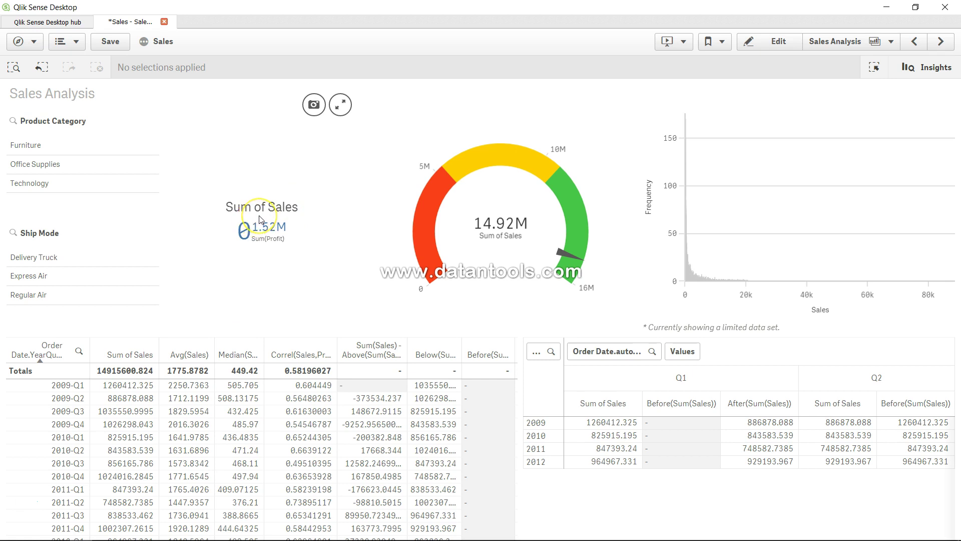
Step: In edit mode, open the KPI expression and delete the Order Date = Ship Date condition
click(771, 43)
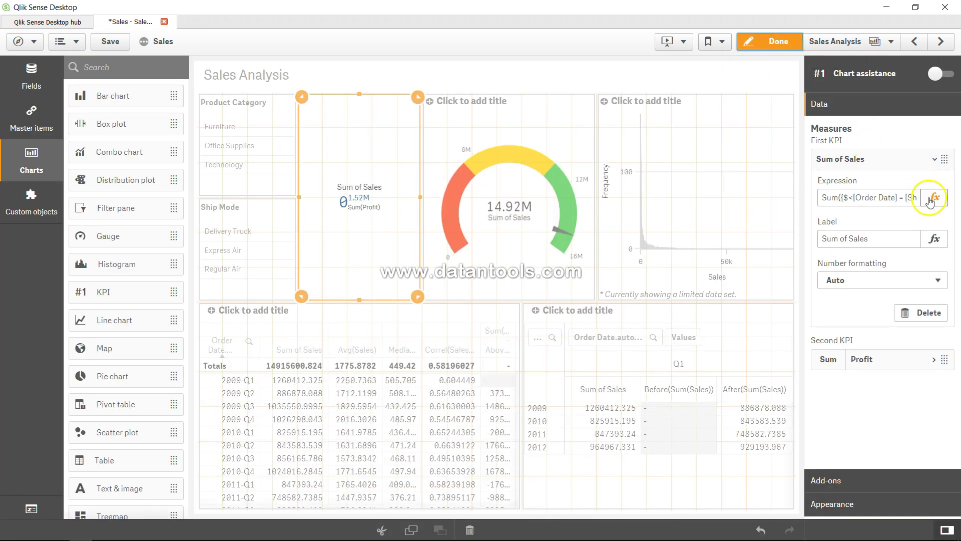
click(930, 198)
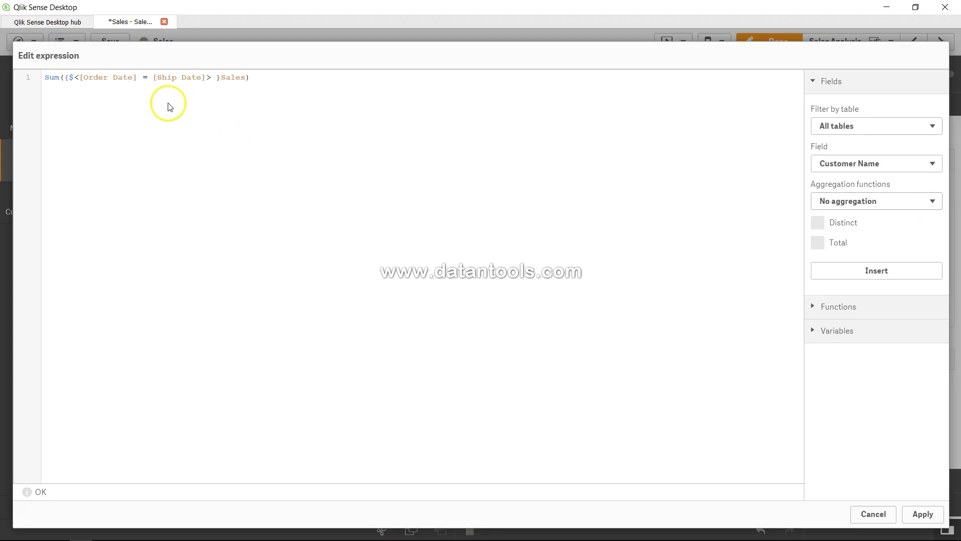
drag(205, 79, 82, 80)
key(Delete)
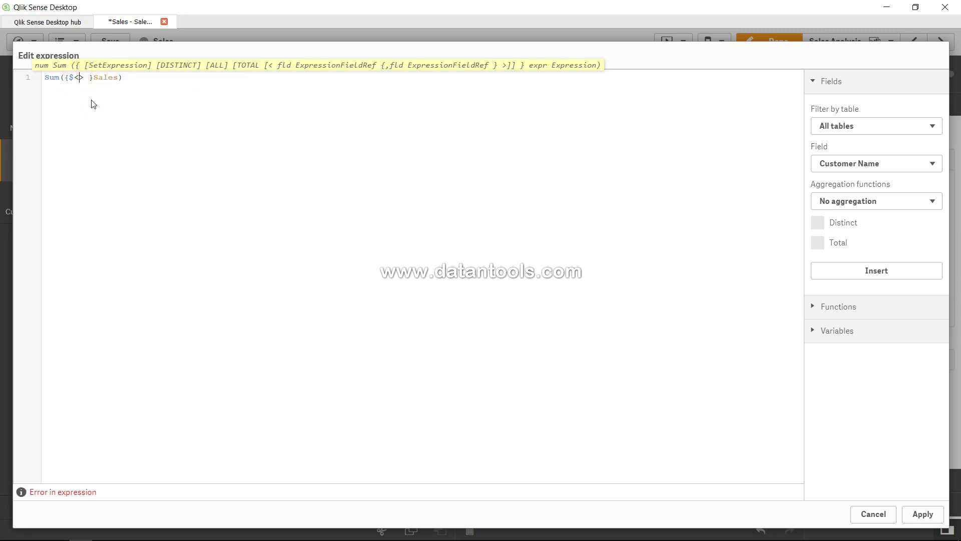
Step: Write the modifier [Ship Mode] = {'Regular Air','Express Air'} into the set expression
text(ship)
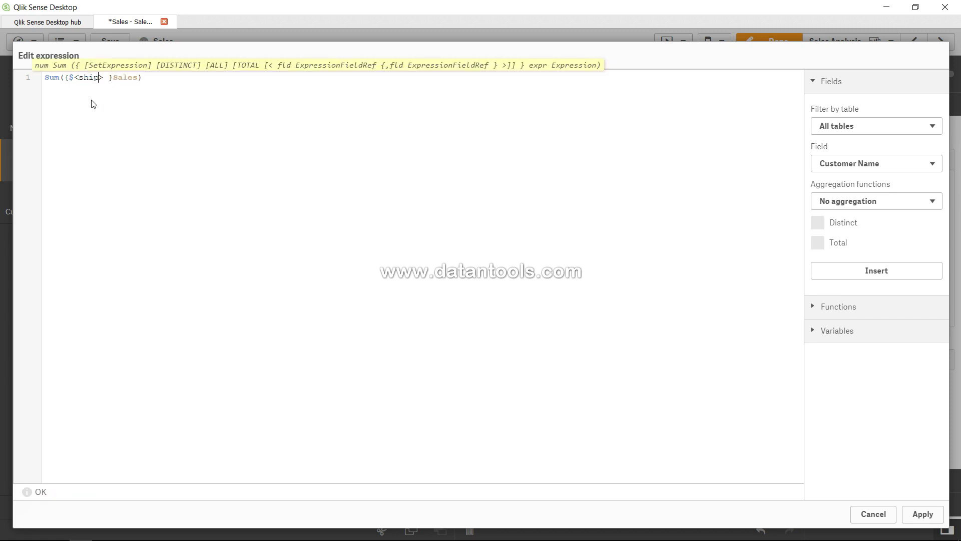
text( mo)
key(BackSpace)
key(BackSpace)
key(BackSpace)
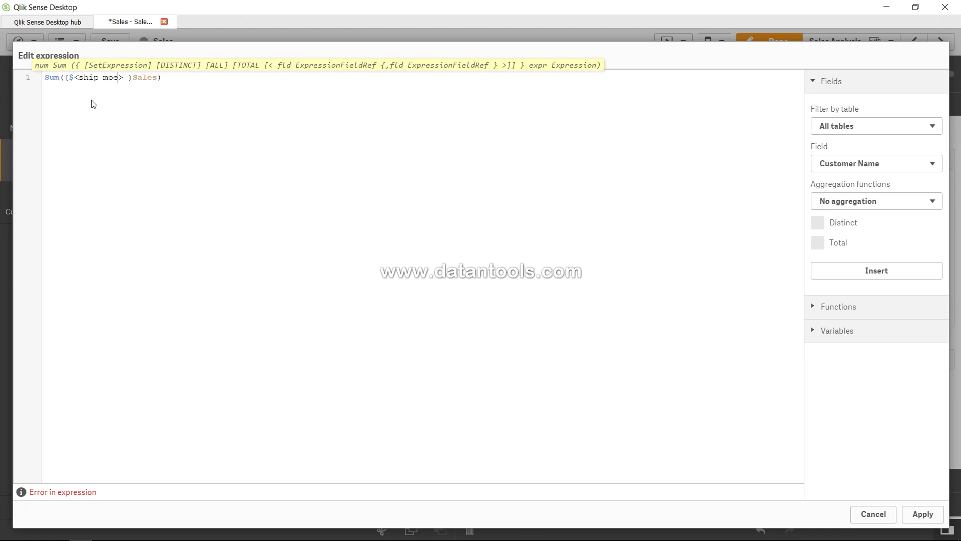
key(Down)
key(Down)
key(Down)
key(Down)
key(Down)
key(Down)
key(Down)
key(Down)
key(Down)
key(Down)
key(Down)
key(Down)
key(Down)
key(Down)
key(Down)
key(Down)
key(Down)
key(Down)
key(Down)
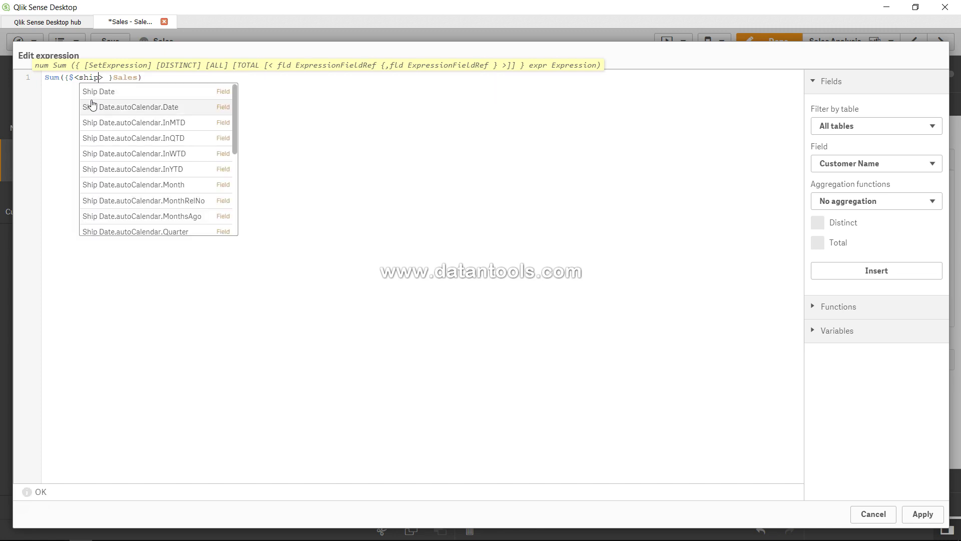
key(Up)
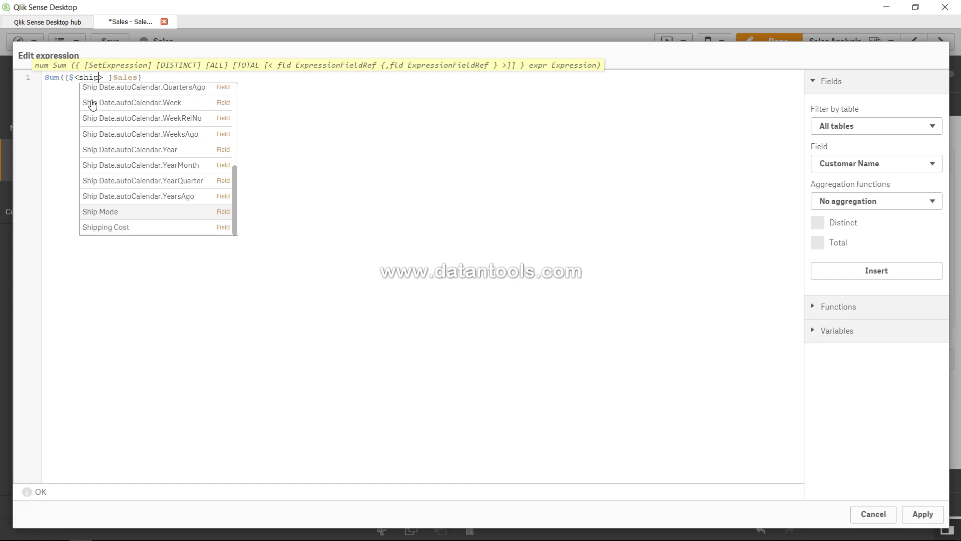
key(Return)
text(= {)
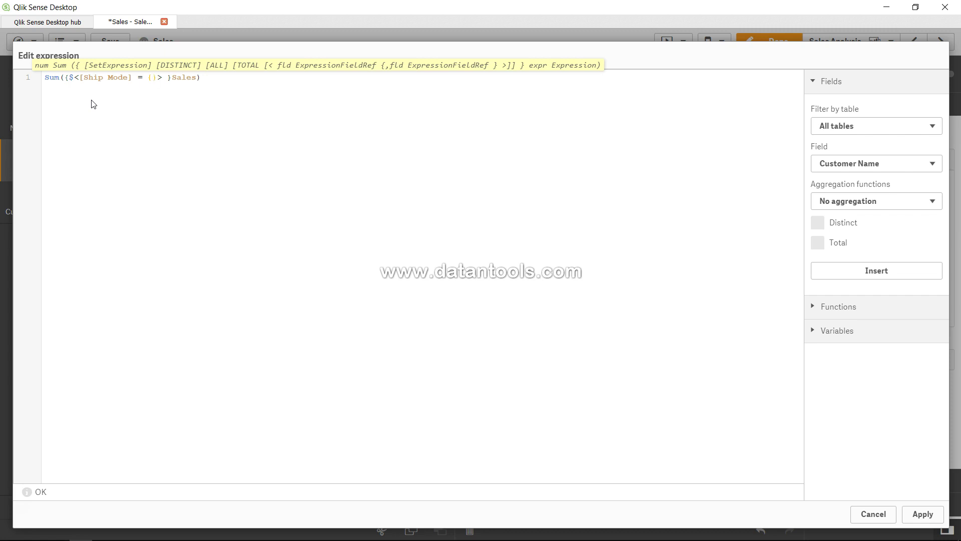
text('Regu)
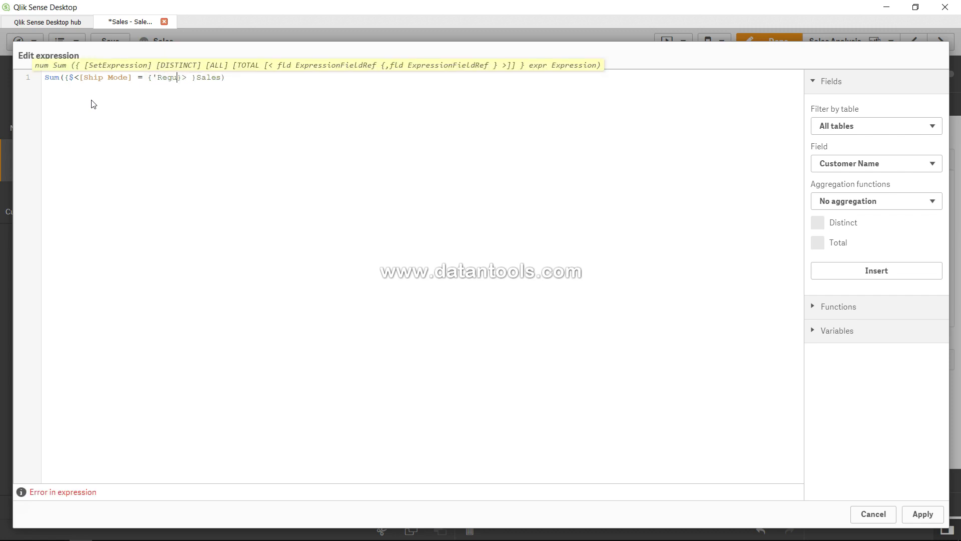
text(lar Air')
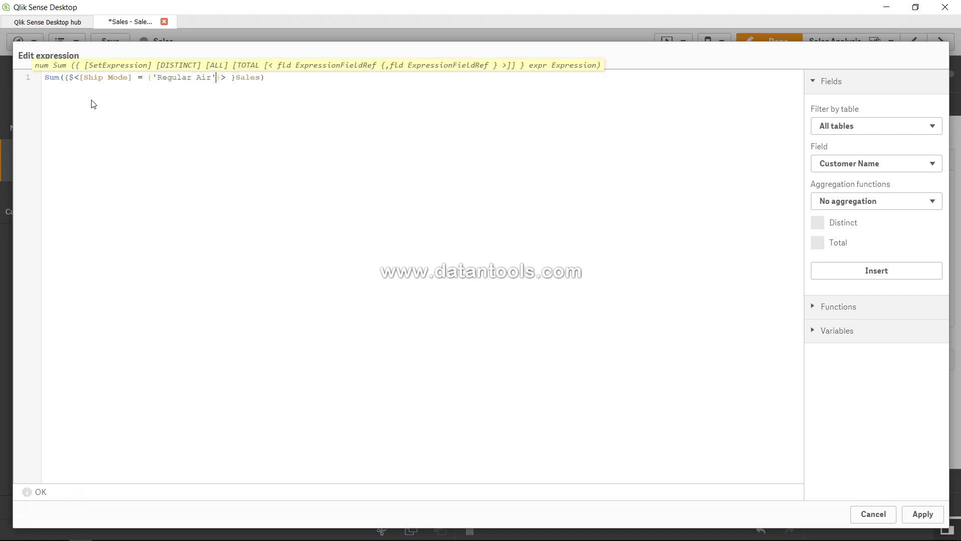
text(,')
text(Express )
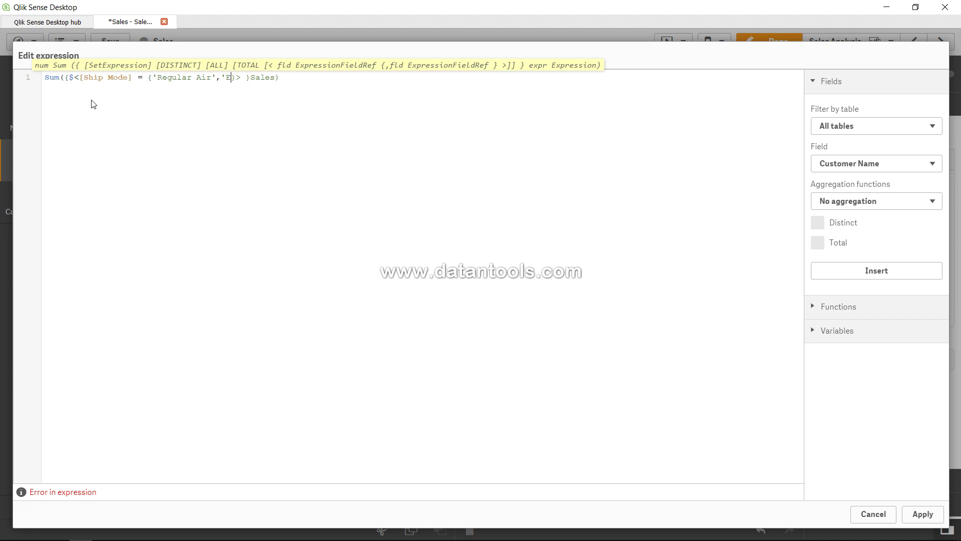
text(Air')
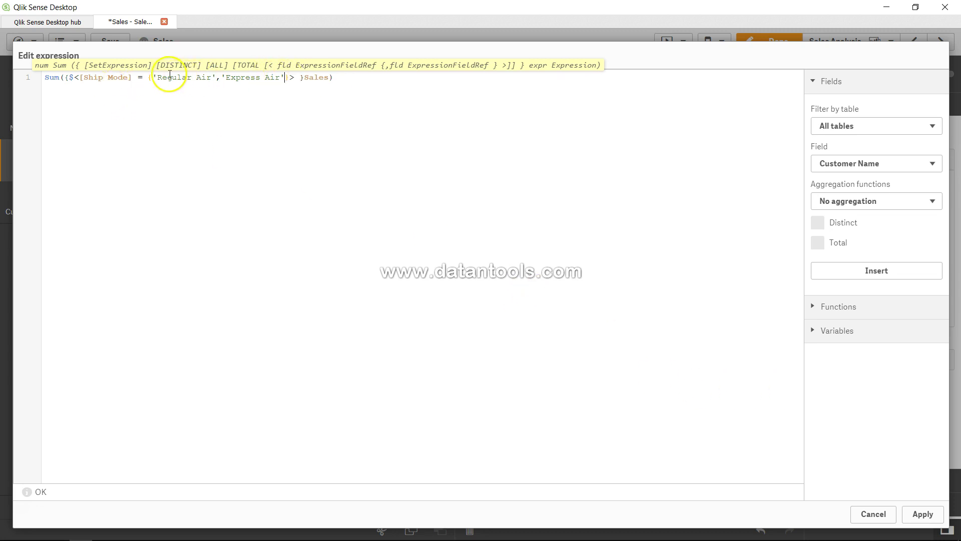
drag(162, 78, 276, 76)
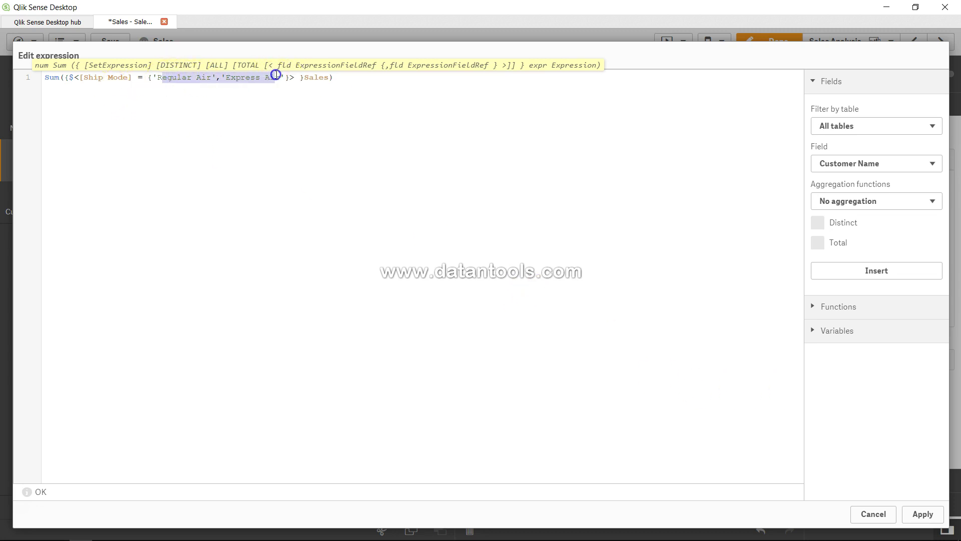
click(275, 76)
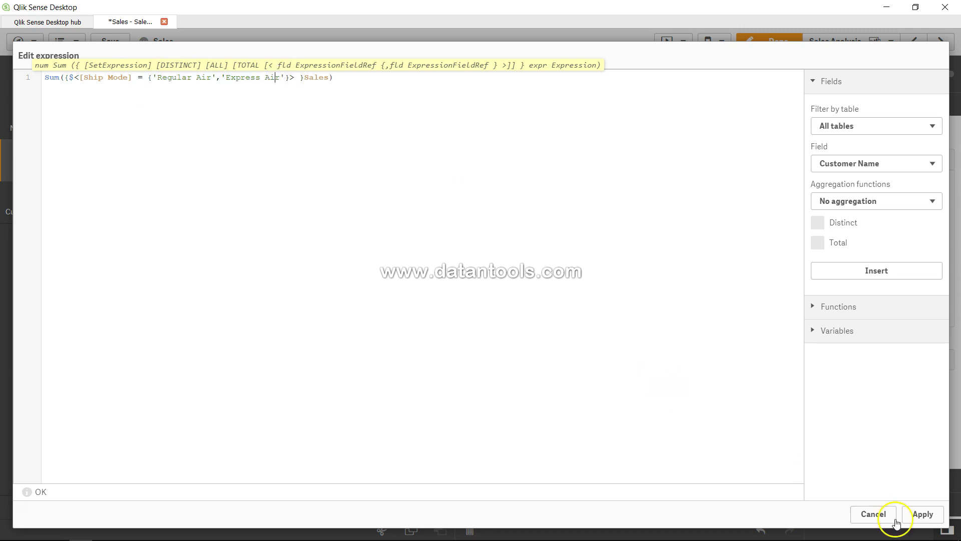
Step: Apply the Air expression, then delete its value list, leaving Sum({$<[Ship Mode] = >}Sales), and apply
click(922, 514)
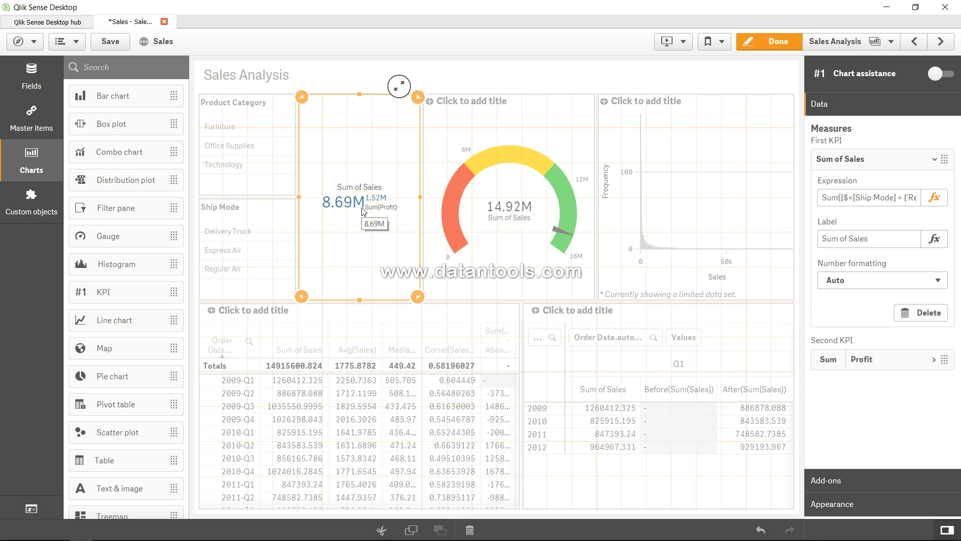
click(937, 201)
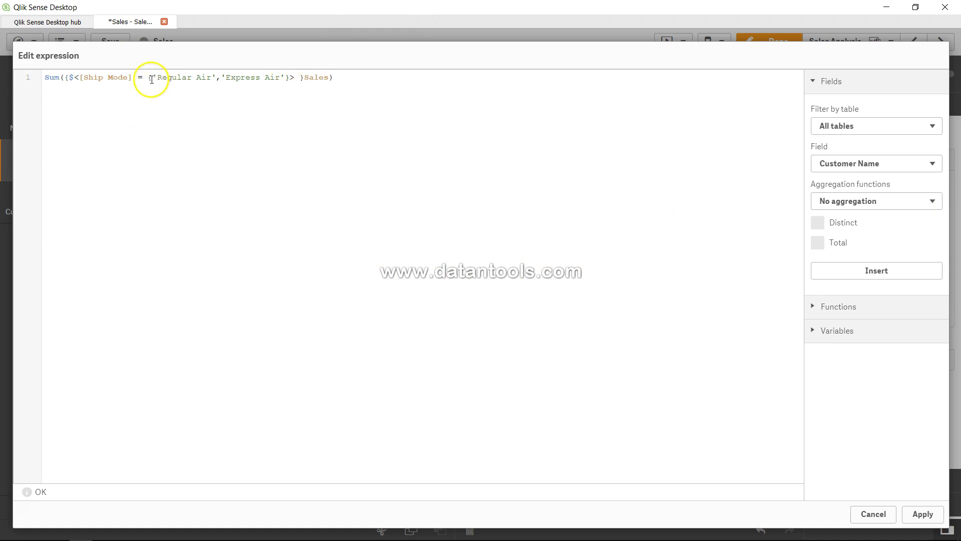
drag(150, 78, 289, 78)
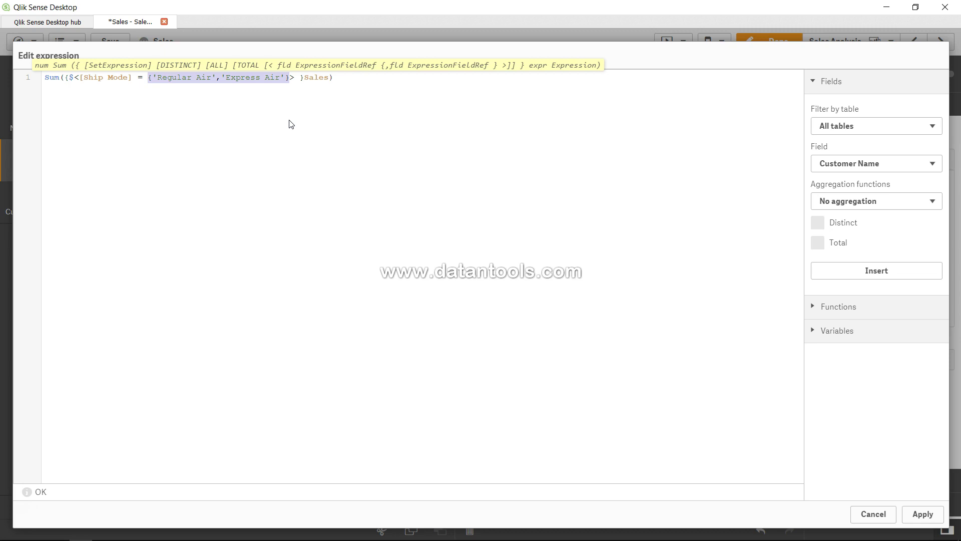
key(BackSpace)
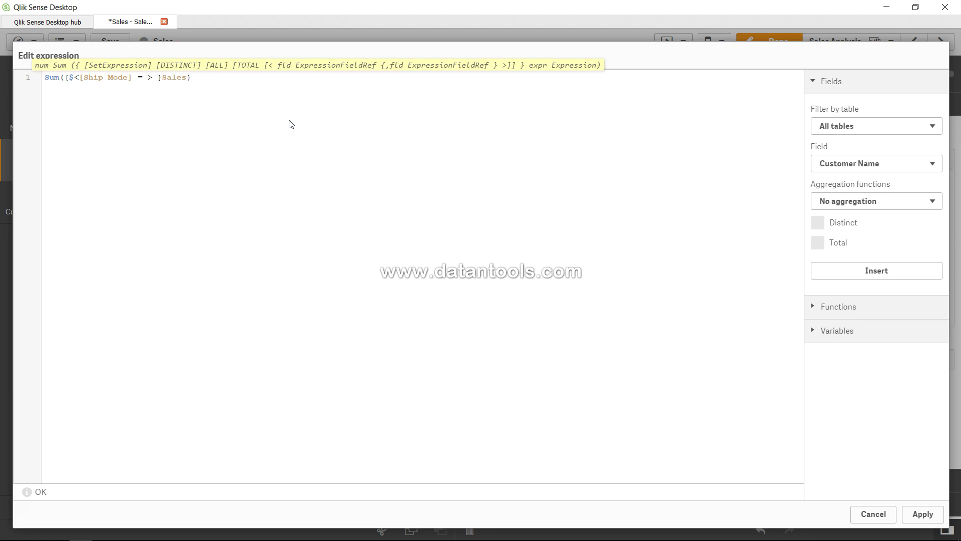
click(922, 514)
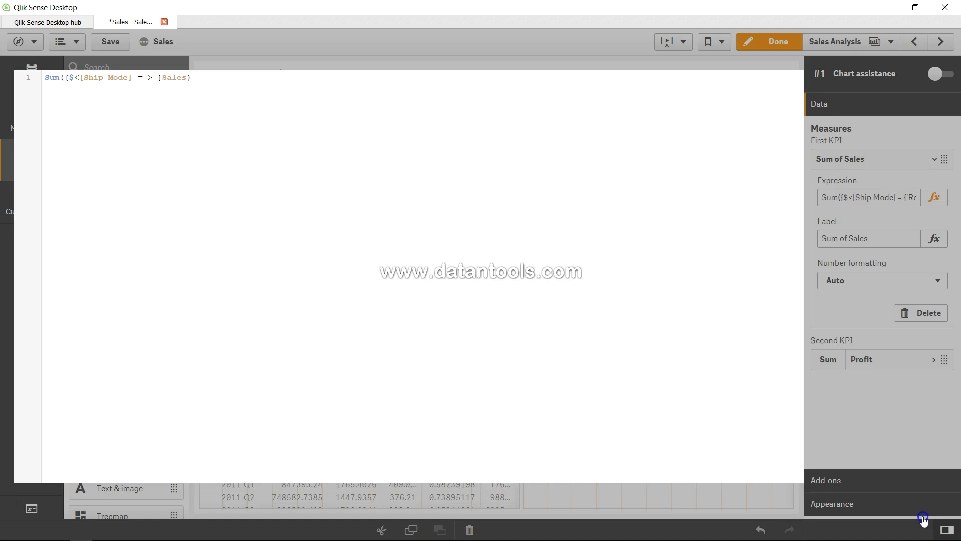
Step: Exit edit mode, then select and deselect Delivery Truck, Express Air and Regular Air in Ship Mode
click(770, 44)
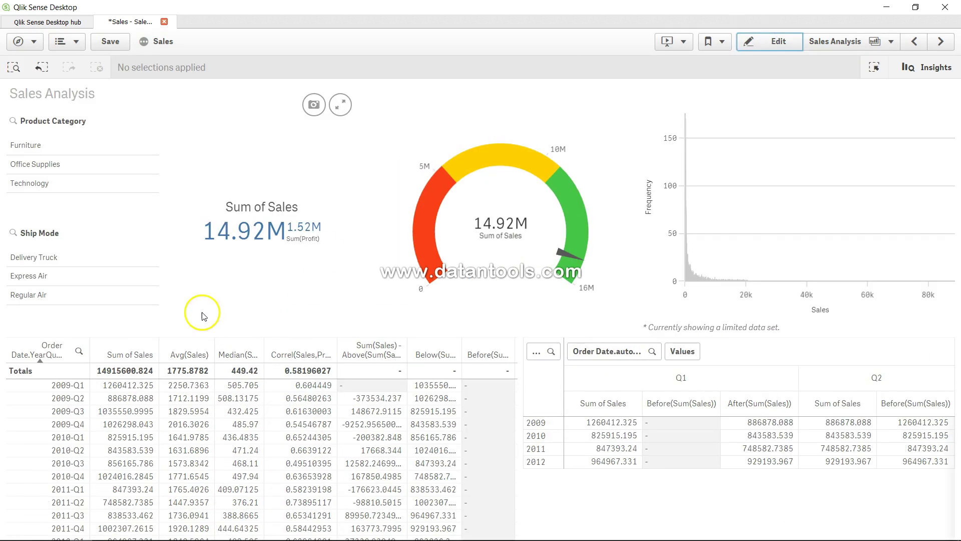
click(52, 257)
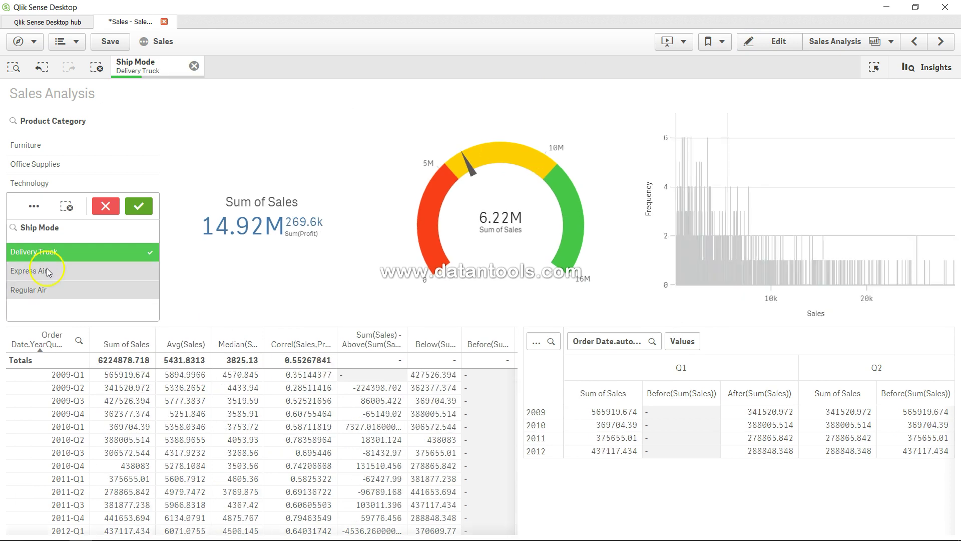
click(48, 272)
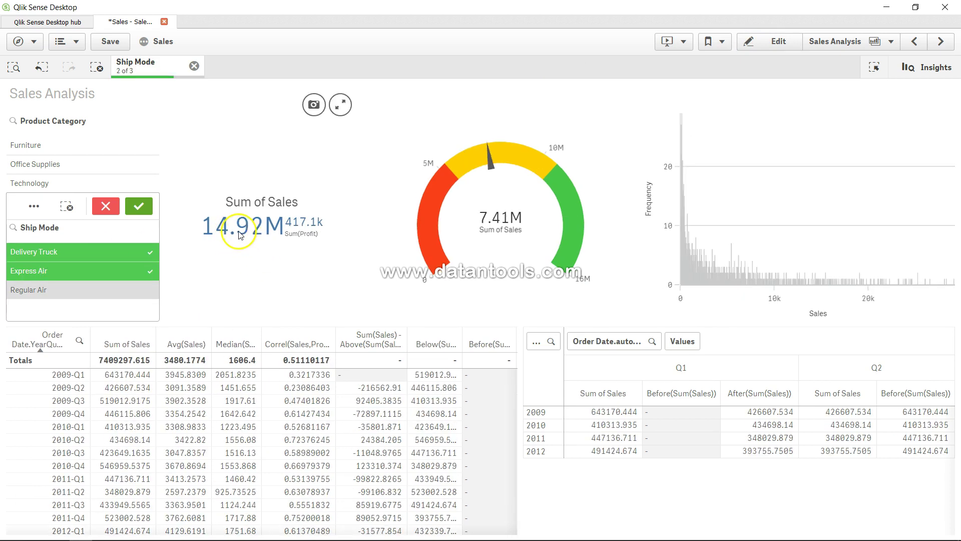
click(89, 290)
click(121, 253)
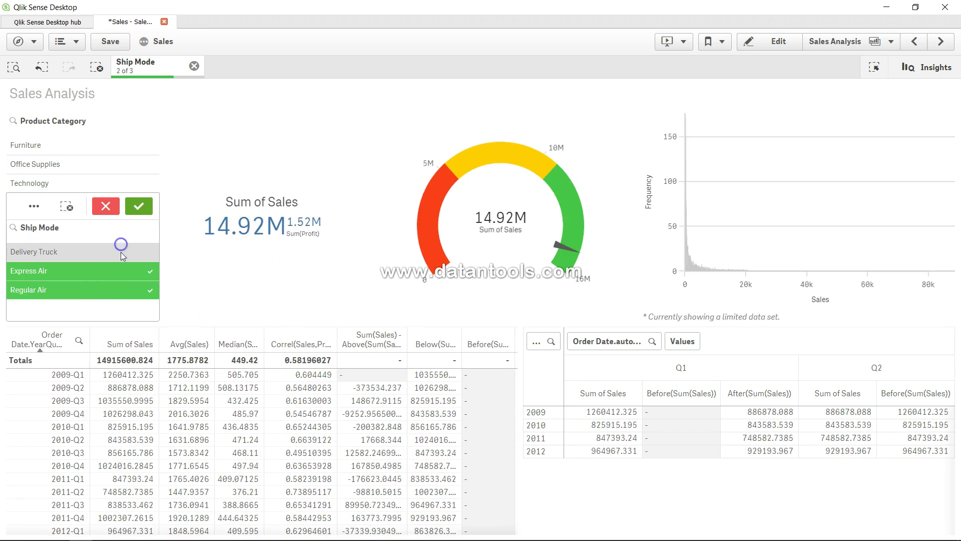
click(118, 270)
click(86, 290)
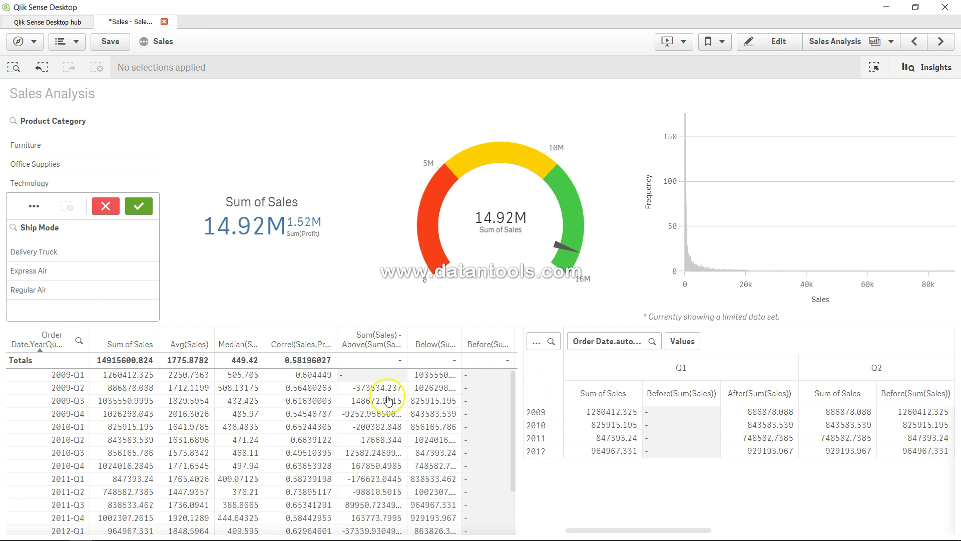
Step: Select all three ship modes, then cancel the Ship Mode selection
click(79, 270)
click(87, 256)
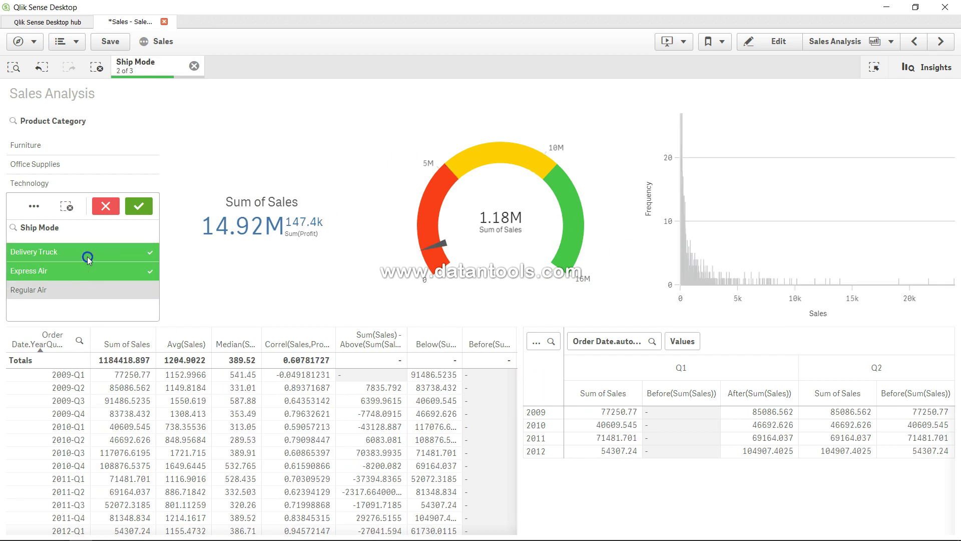
click(92, 295)
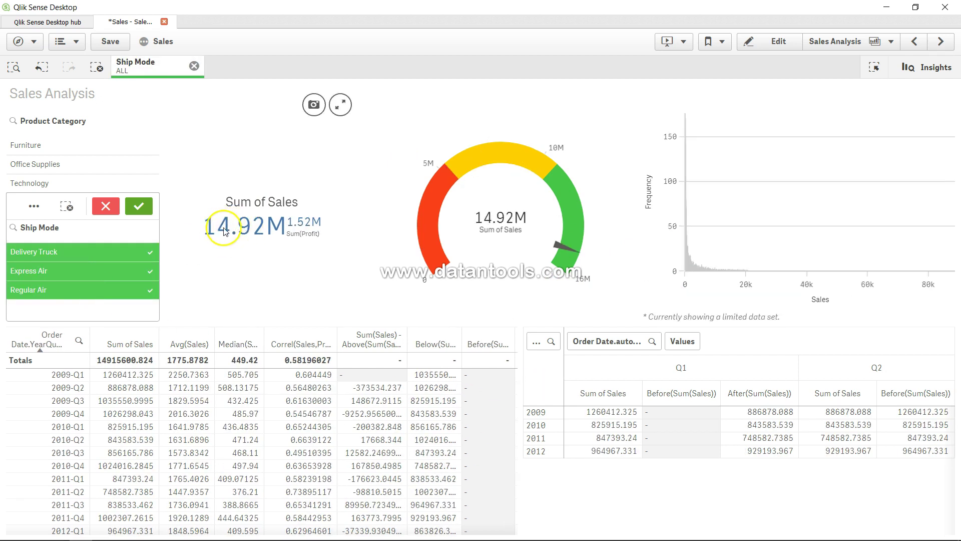
click(105, 205)
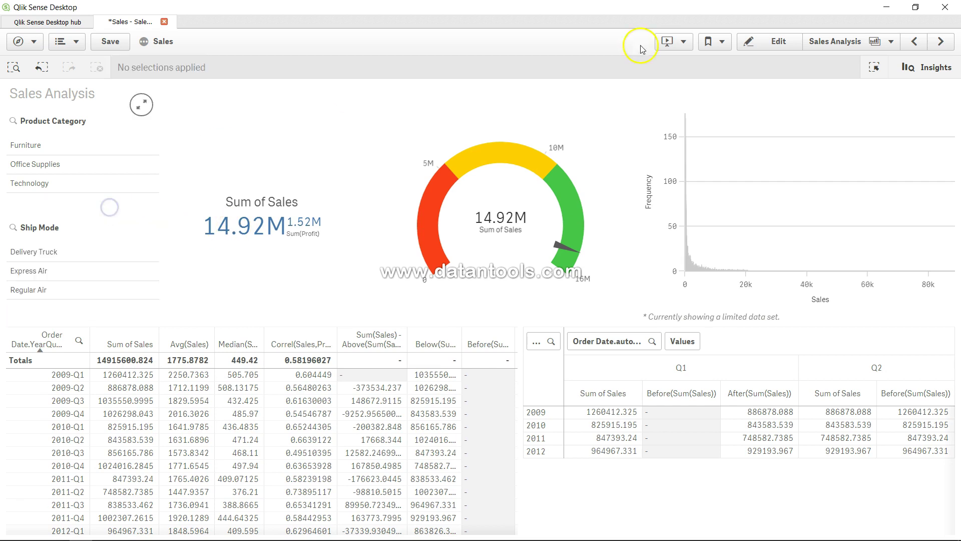
Step: Type {'*Air'} after the equals sign in the KPI's Ship Mode set modifier
click(780, 41)
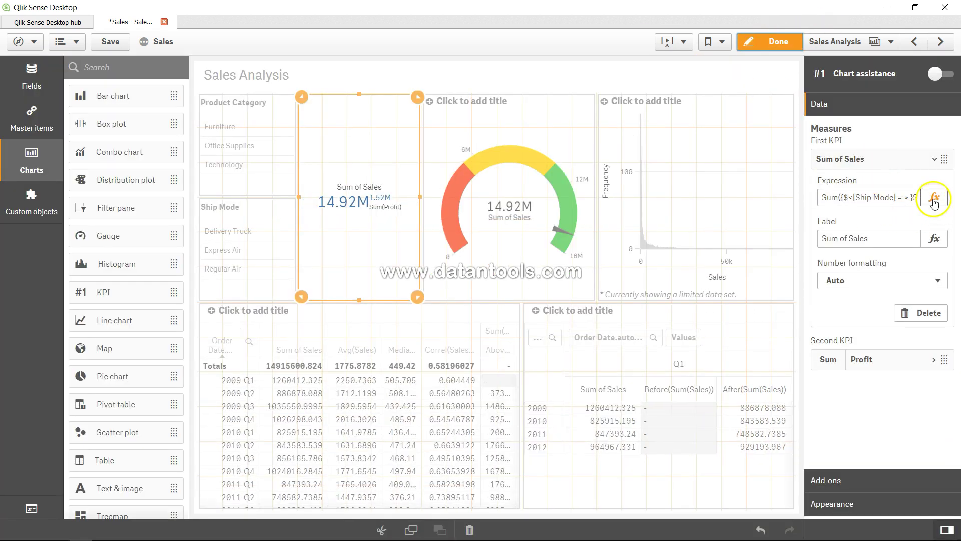
click(934, 198)
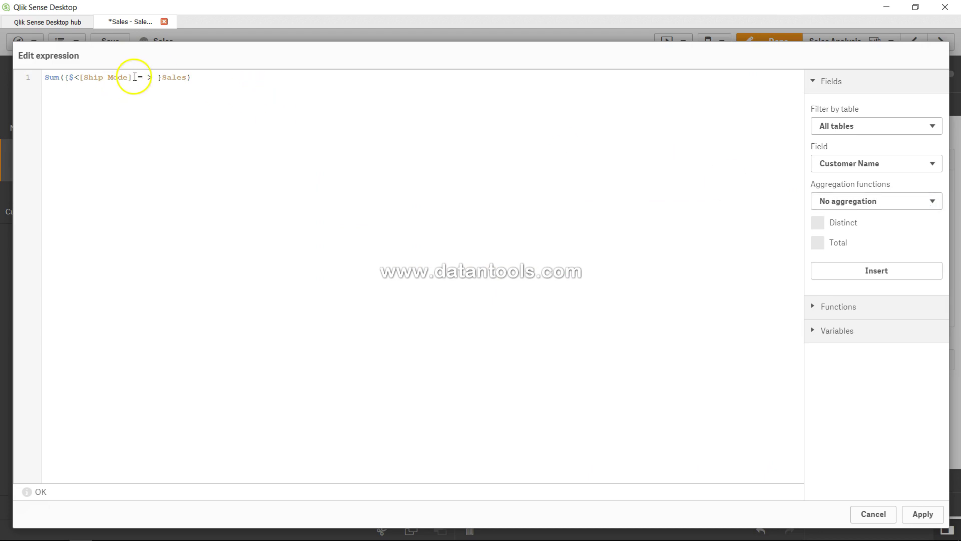
click(144, 77)
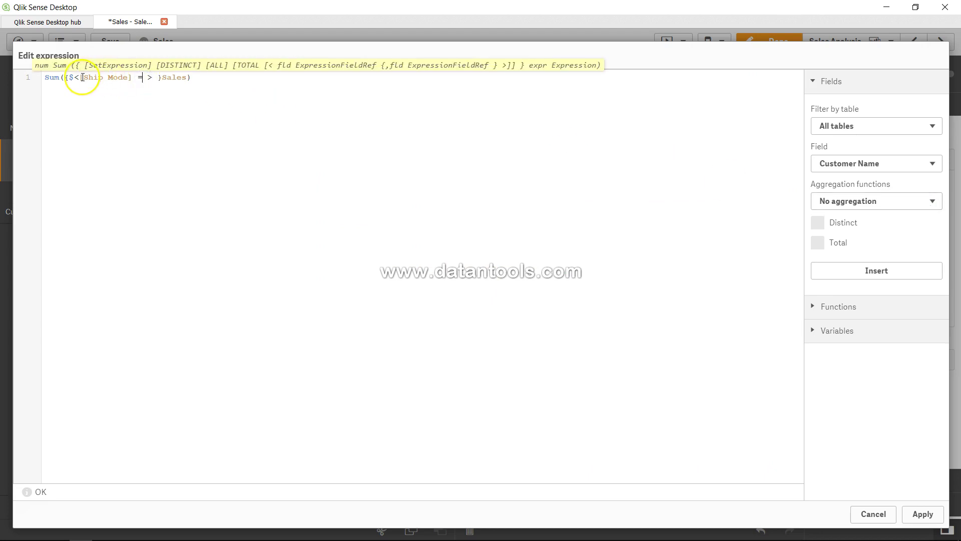
drag(79, 77, 144, 76)
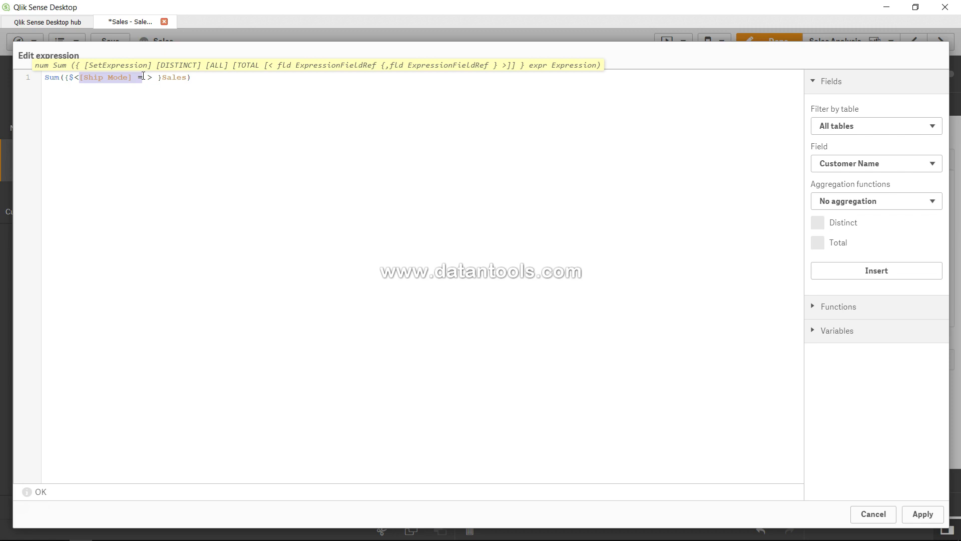
click(142, 76)
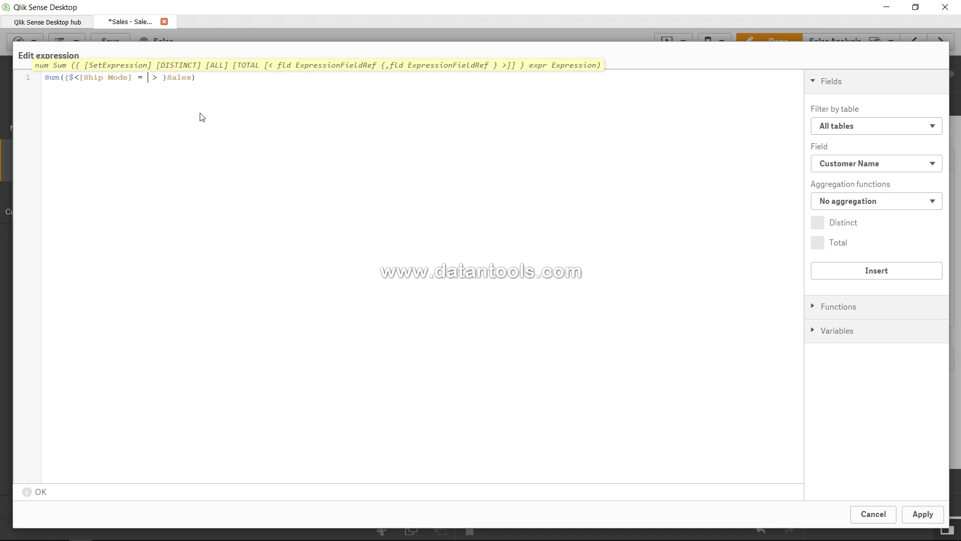
text({})
text(')
key(Left)
text(')
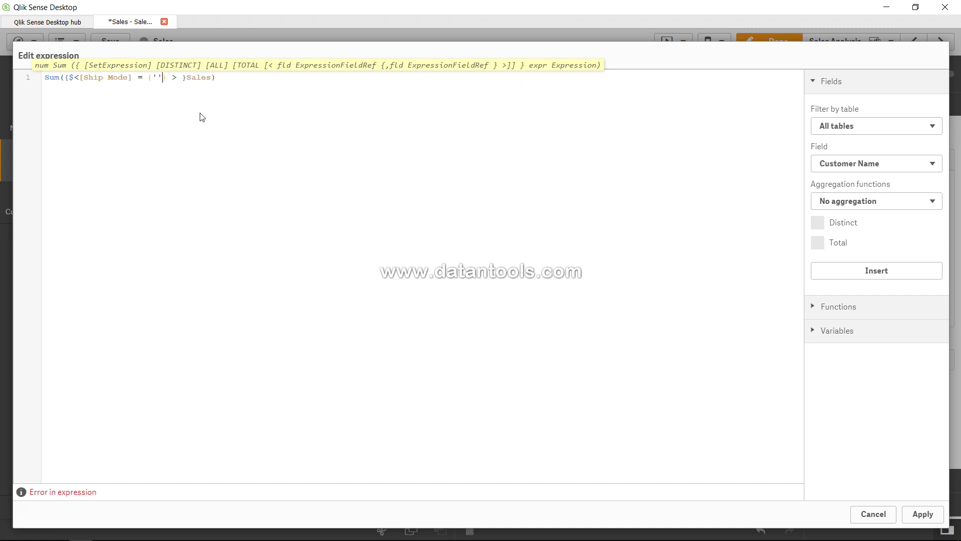
text(*)
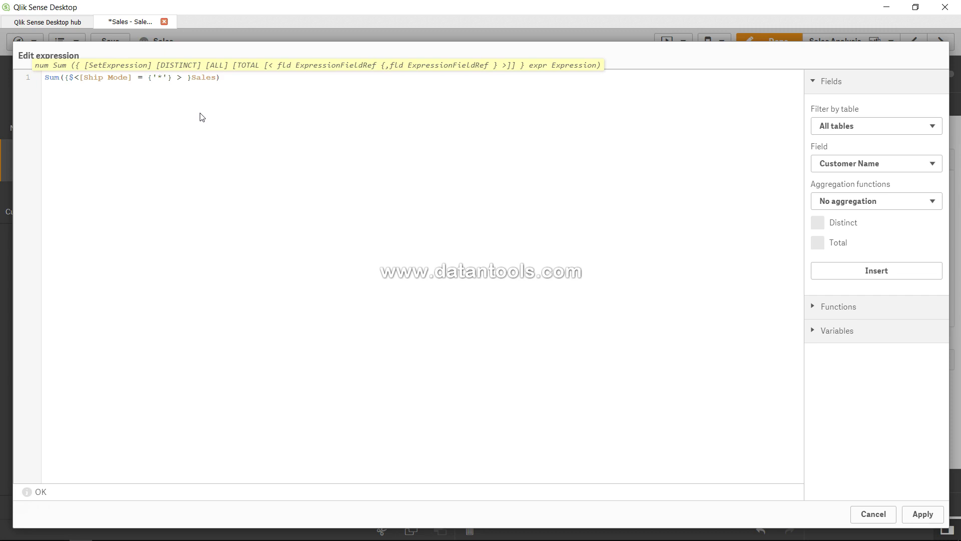
text(Air)
click(153, 77)
Step: Apply Sum({$<[Ship Mode] = {'*Air'} >}Sales) to the KPI, which then shows 0
click(182, 104)
click(182, 78)
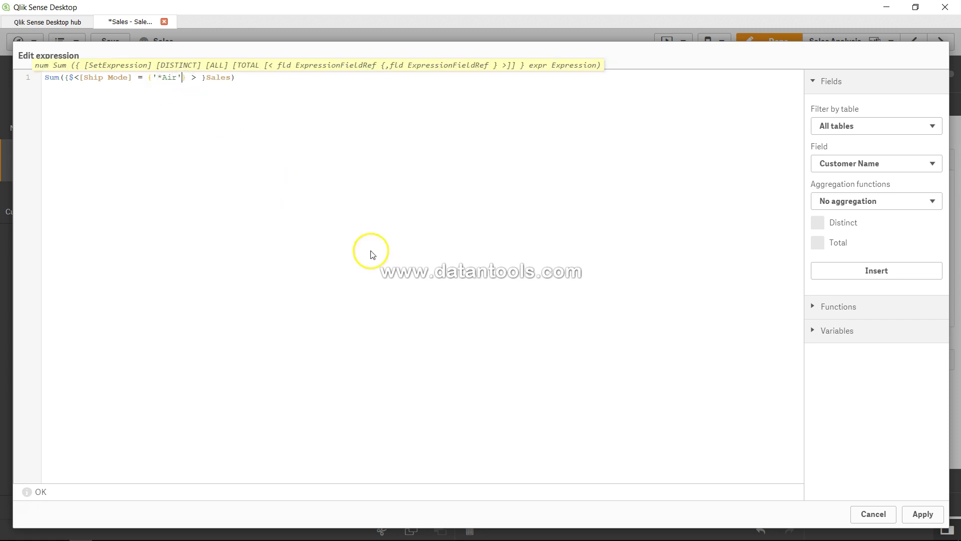
click(922, 514)
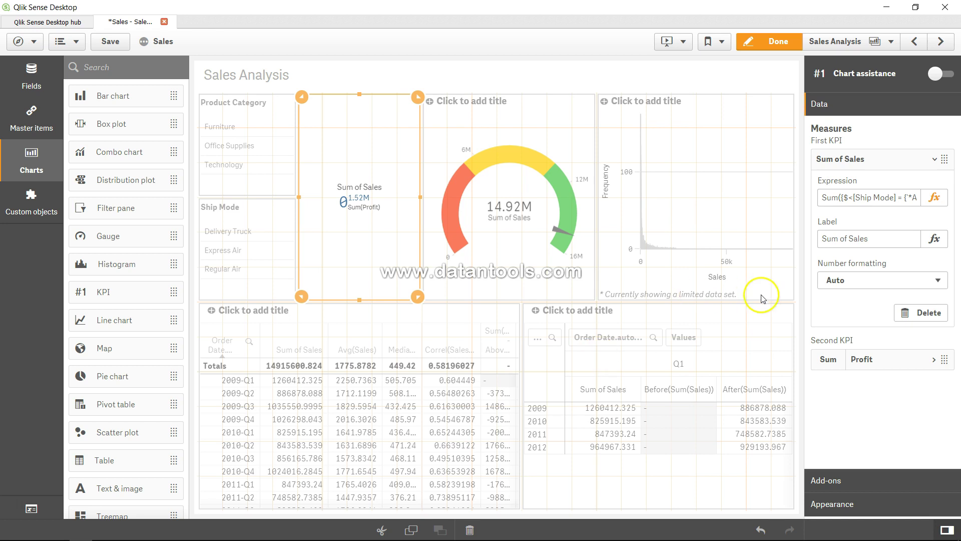
Step: Replace the single quotes around *Air with double quotes in the KPI expression
click(934, 198)
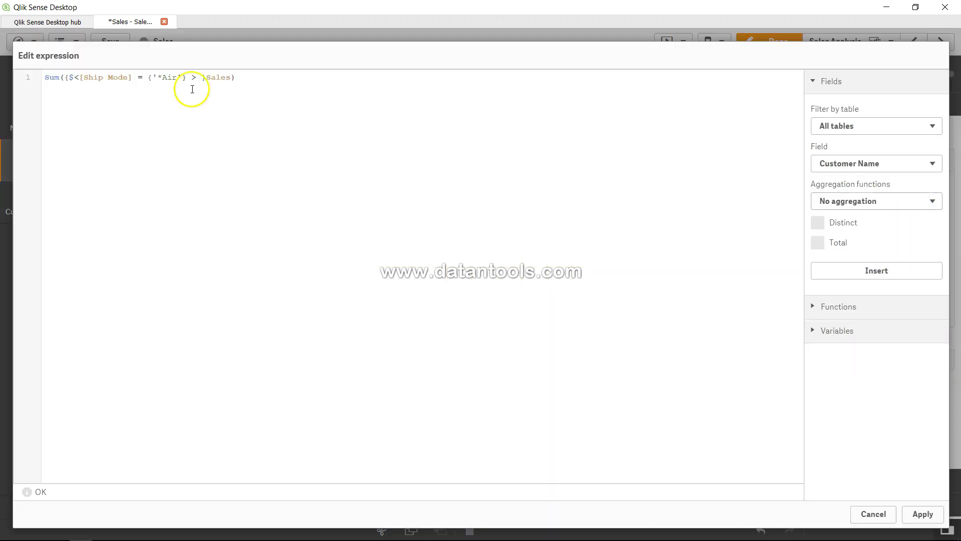
drag(88, 78, 125, 77)
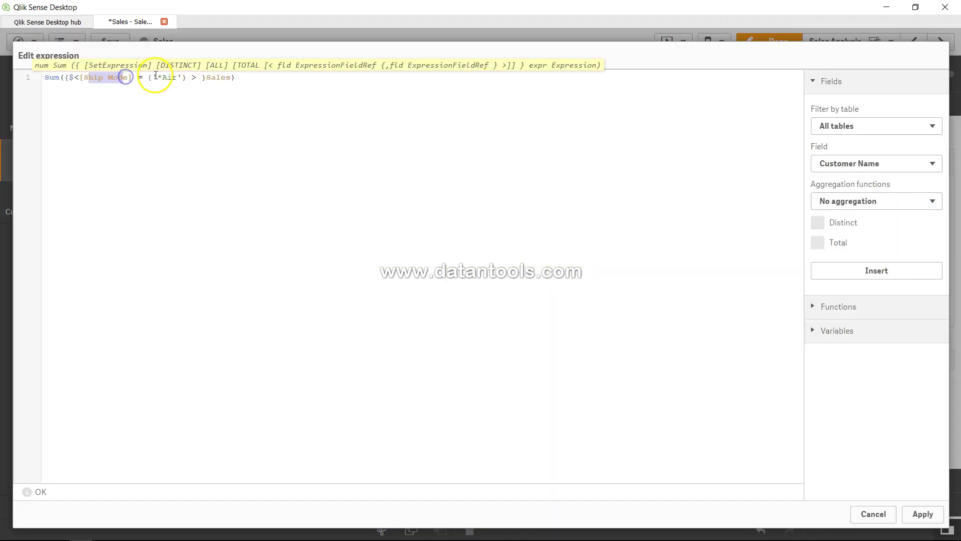
double_click(179, 77)
click(179, 77)
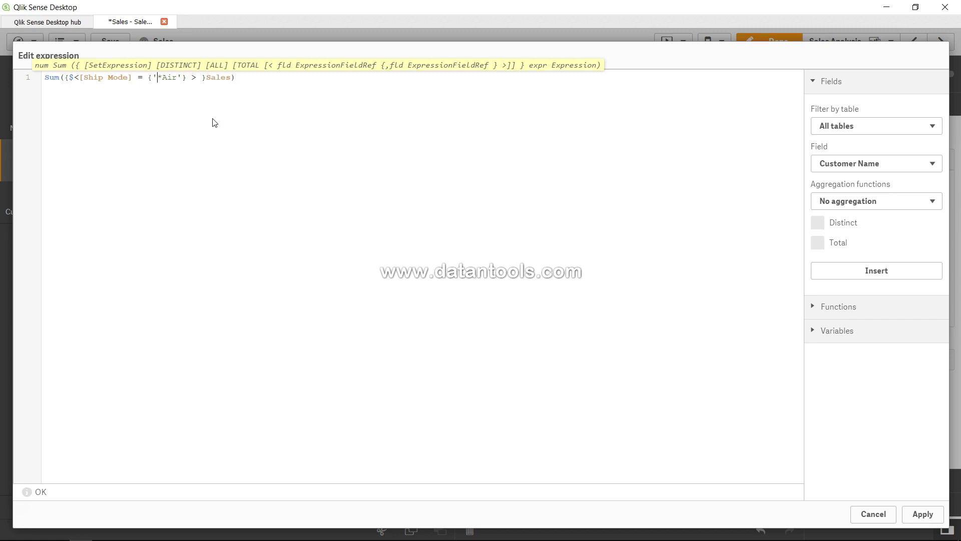
key(BackSpace)
text(")
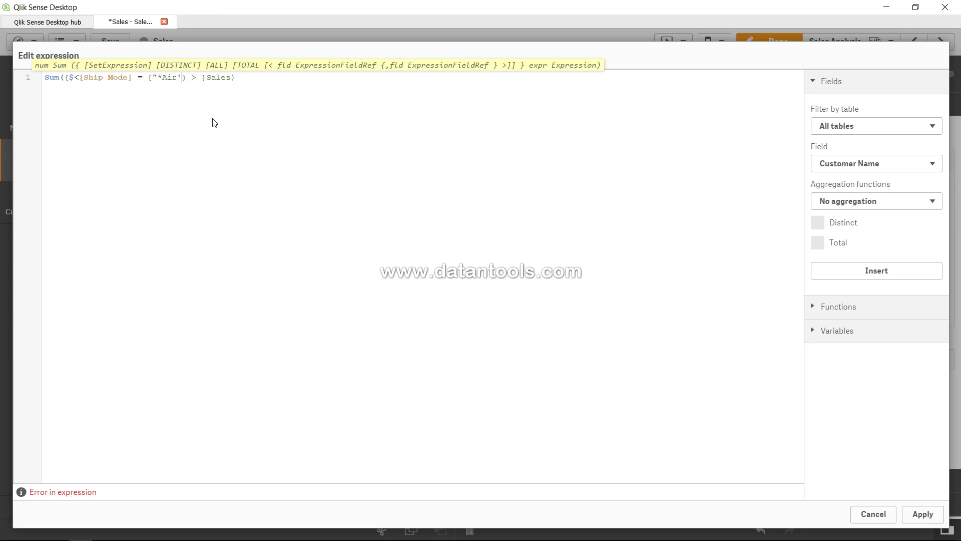
key(BackSpace)
text(")
Step: Apply Sum({$<[Ship Mode] = {"*Air"} >}Sales) and confirm the KPI reads 8.69M
click(246, 127)
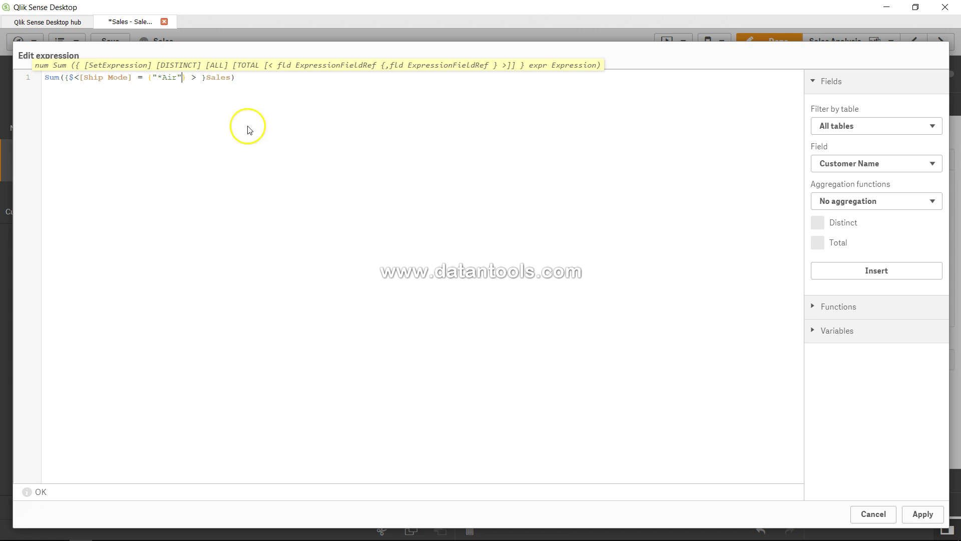
click(196, 89)
click(256, 97)
click(926, 515)
click(321, 198)
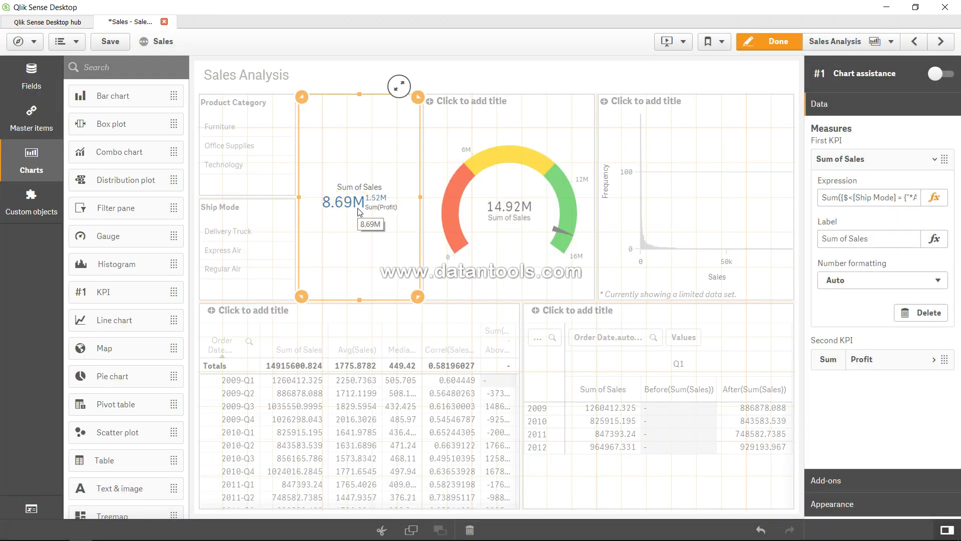
drag(904, 198, 918, 199)
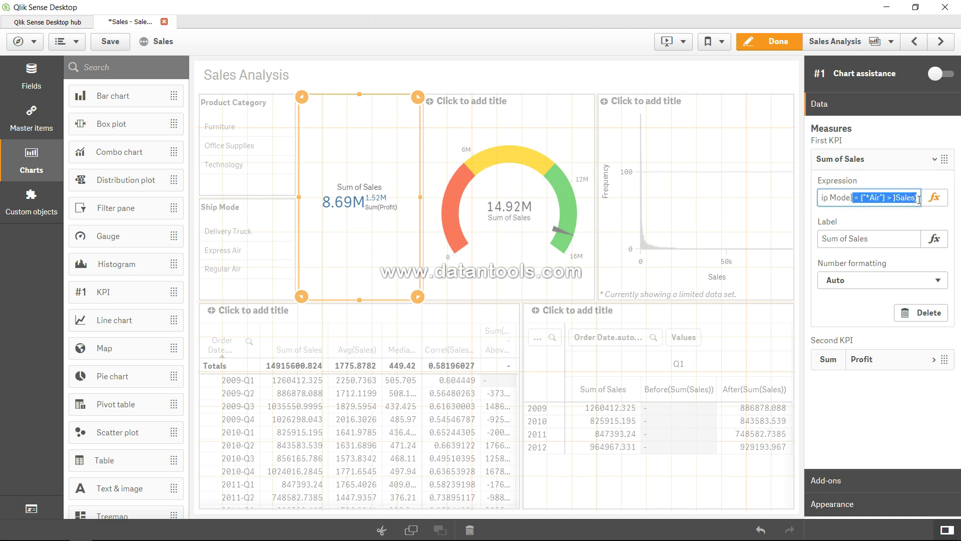
click(906, 199)
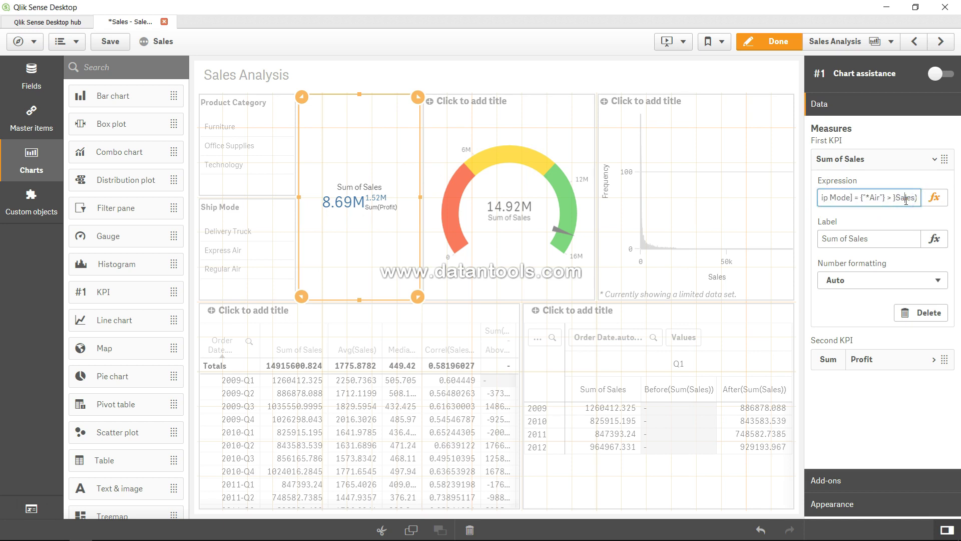